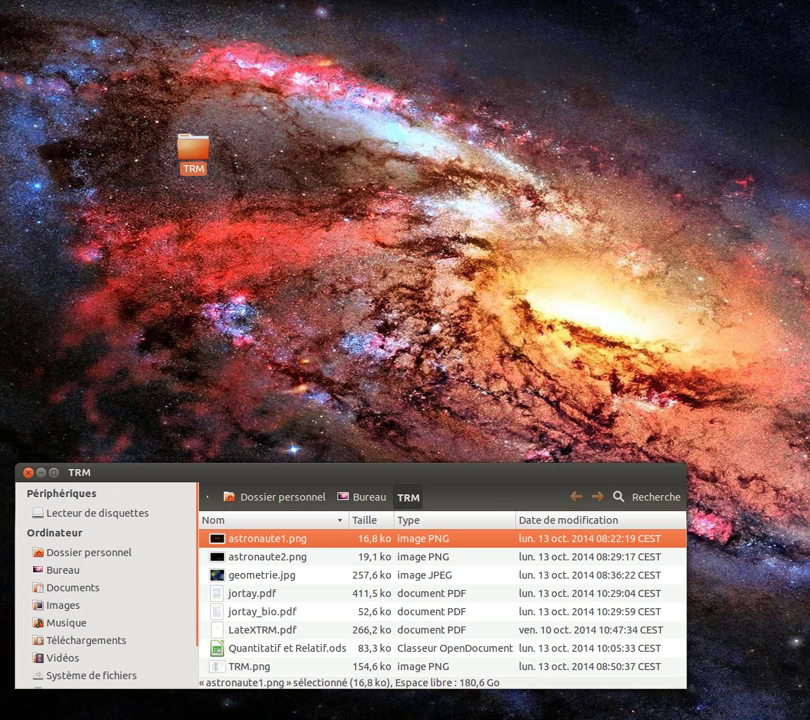
# - Open astronaute1.png from the TRM folder in the image viewer and place its window above the file list
pyautogui.rightClick(216, 541)
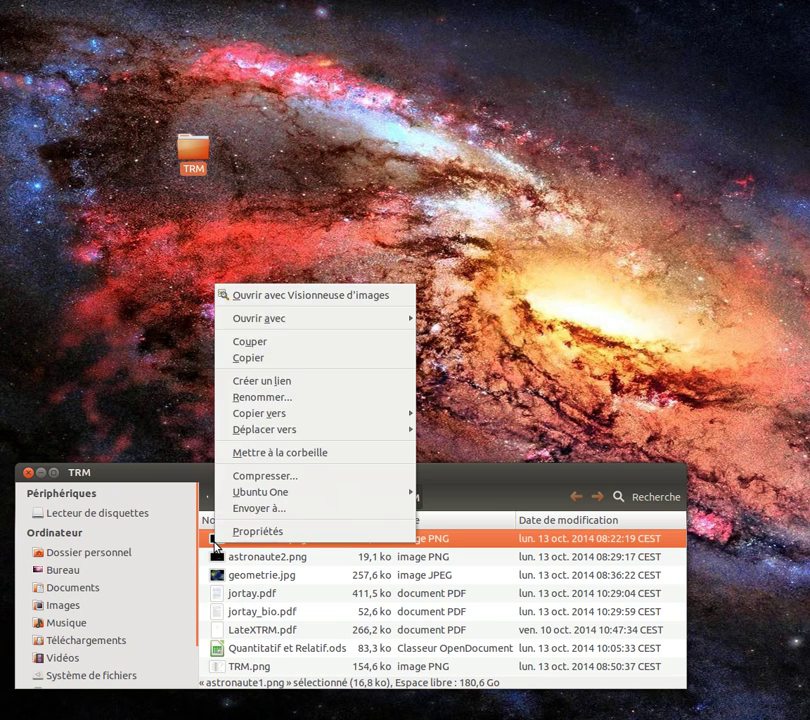
pyautogui.click(241, 298)
pyautogui.moveTo(582, 215); pyautogui.dragTo(224, 85)
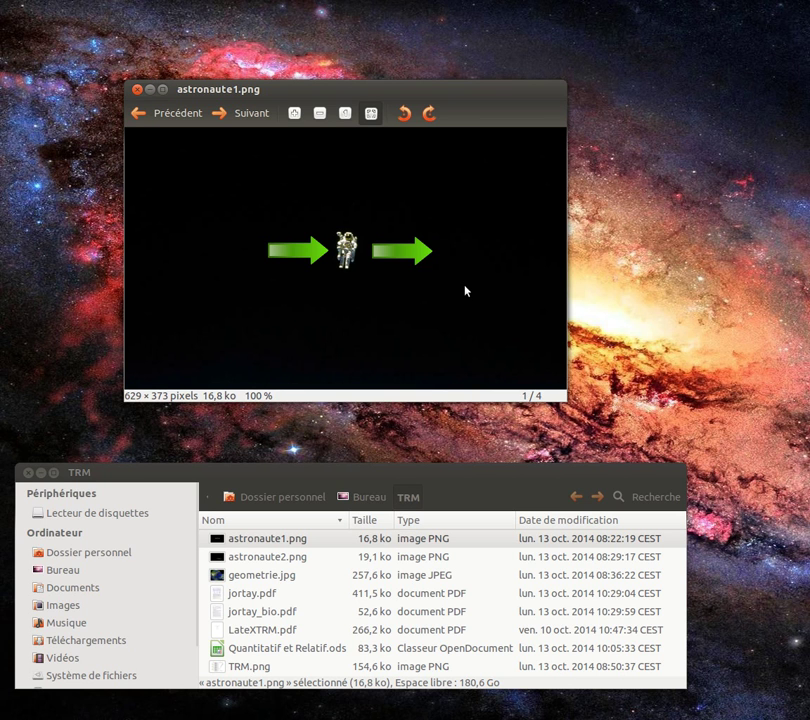
# - Compare the images astronaute1.png and astronaute2.png by switching between them, and go on to view geometrie.jpg
pyautogui.click(228, 116)
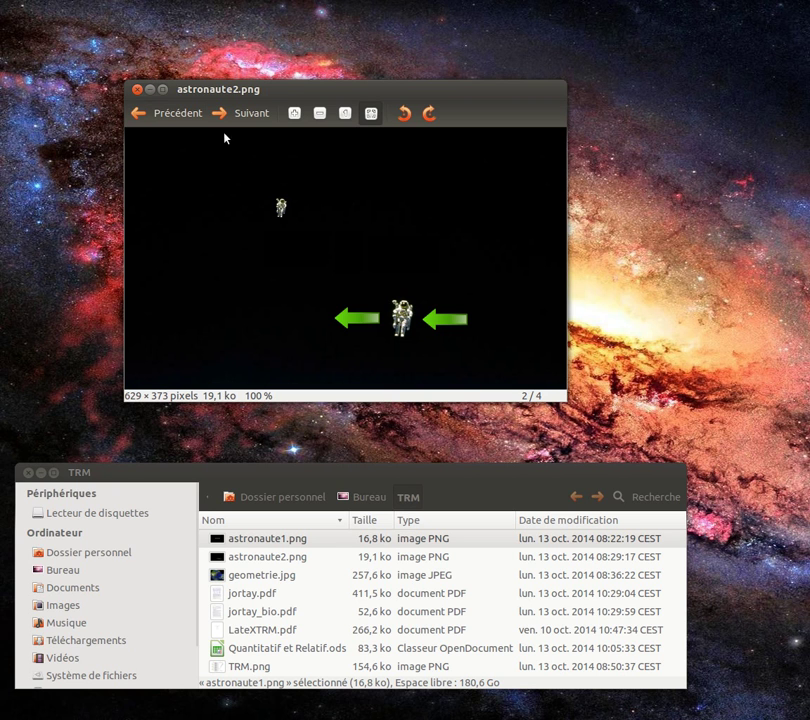
pyautogui.click(160, 115)
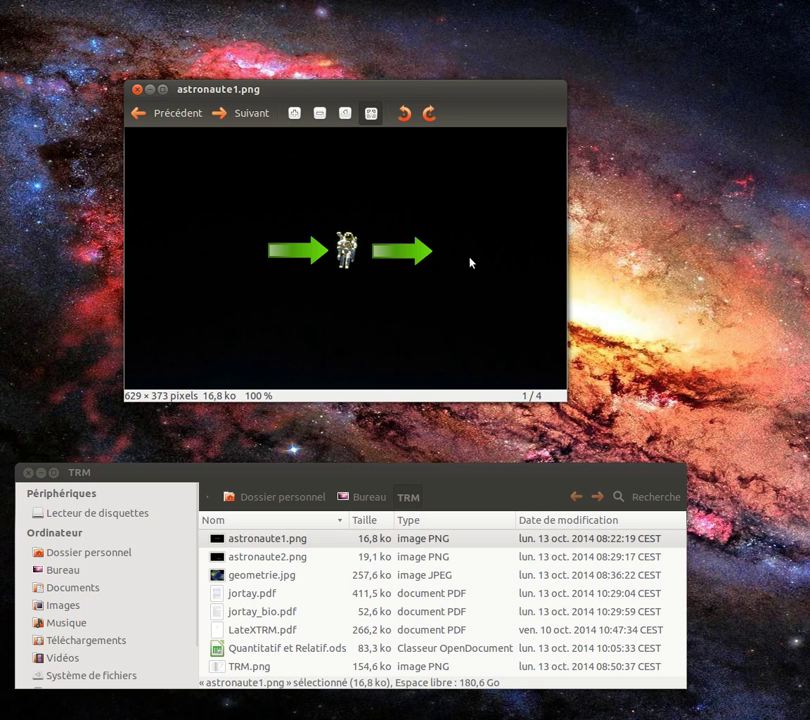
pyautogui.click(234, 112)
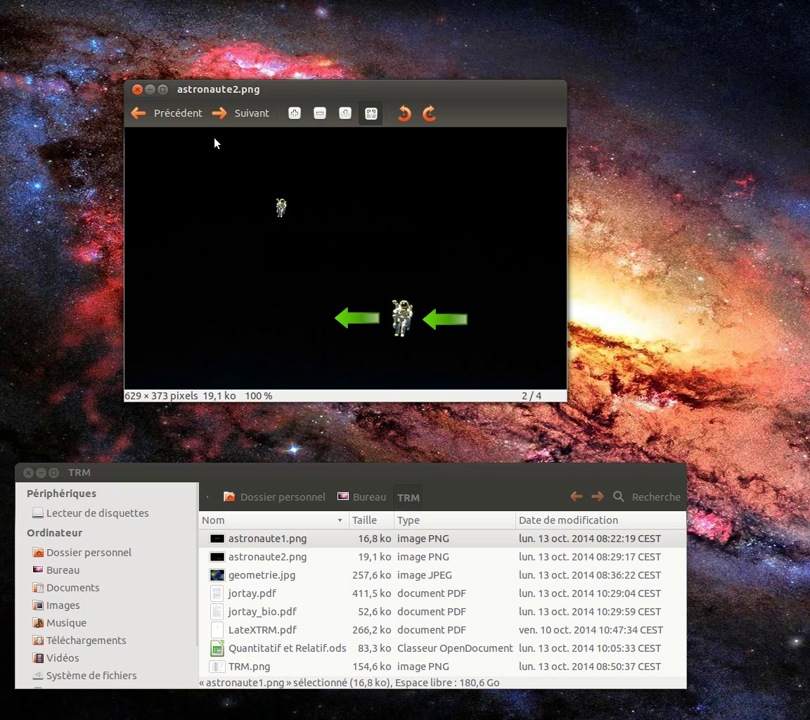
pyautogui.click(190, 114)
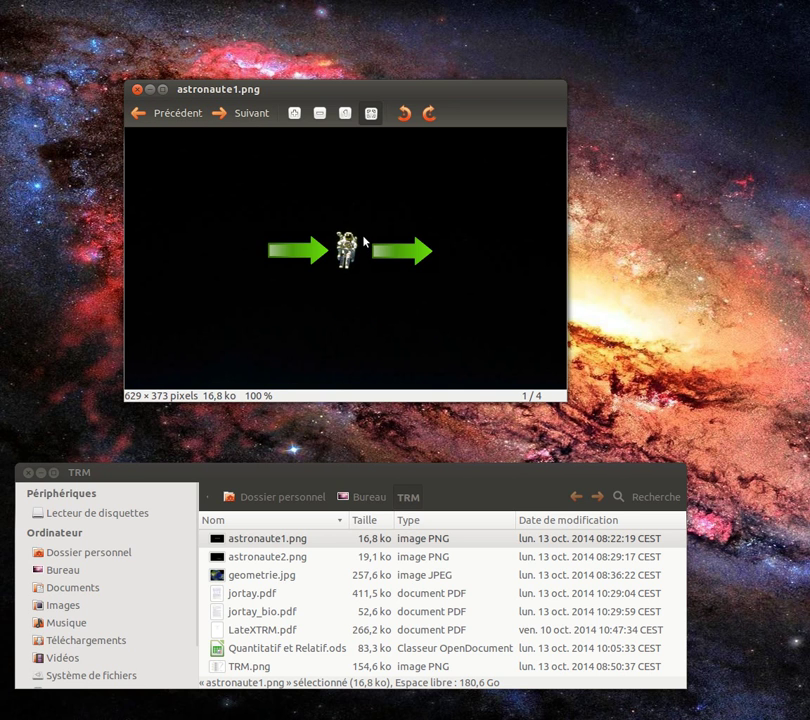
pyautogui.click(240, 114)
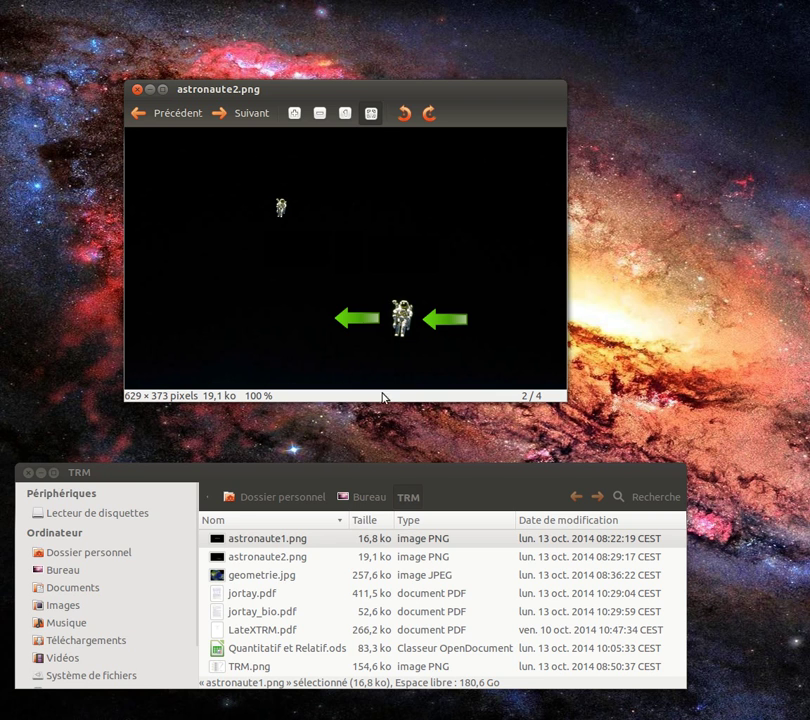
pyautogui.click(251, 115)
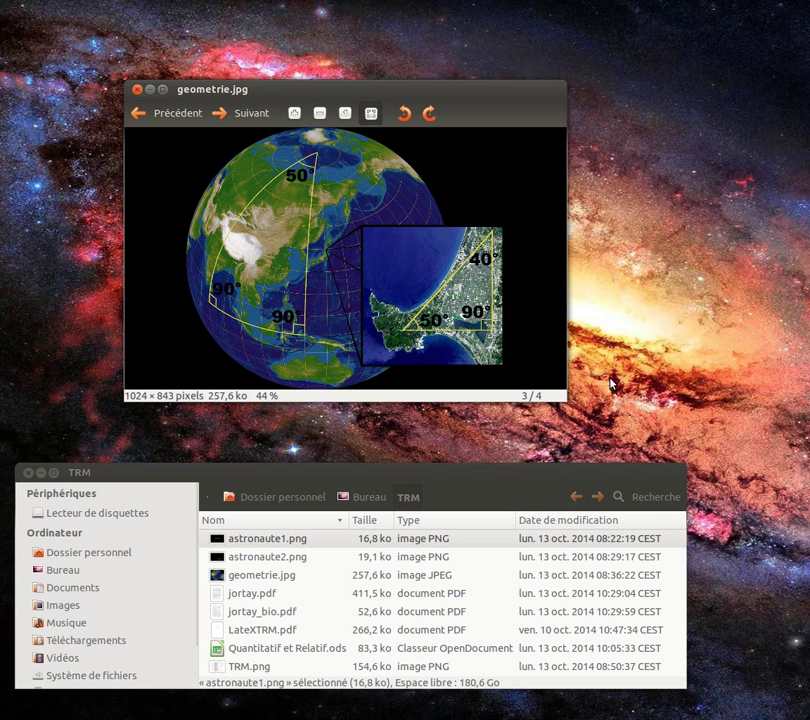
# - Open the spreadsheet Quantitatif et Relatif.ods from the TRM folder in LibreOffice Calc
pyautogui.click(257, 654)
pyautogui.rightClick(220, 655)
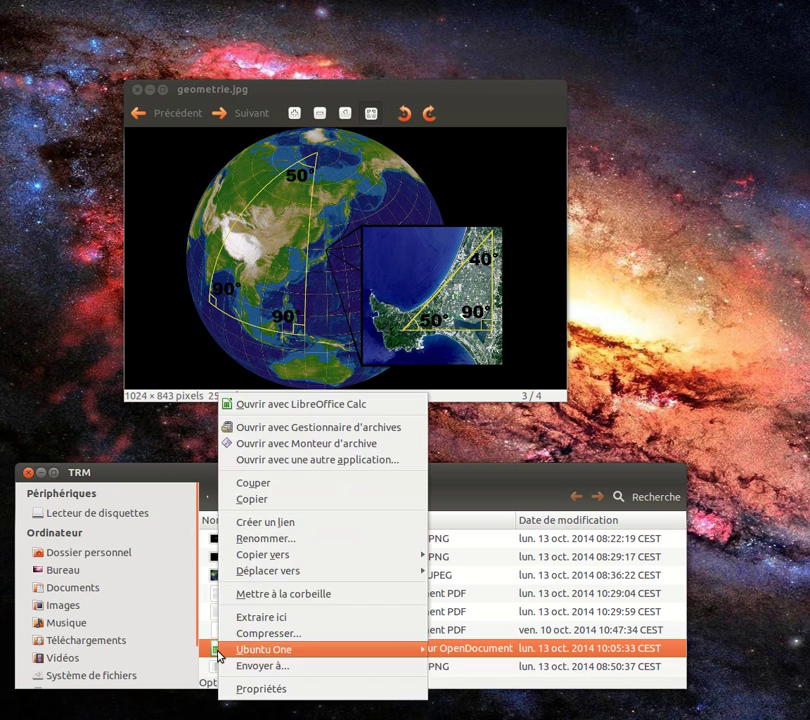
pyautogui.click(268, 405)
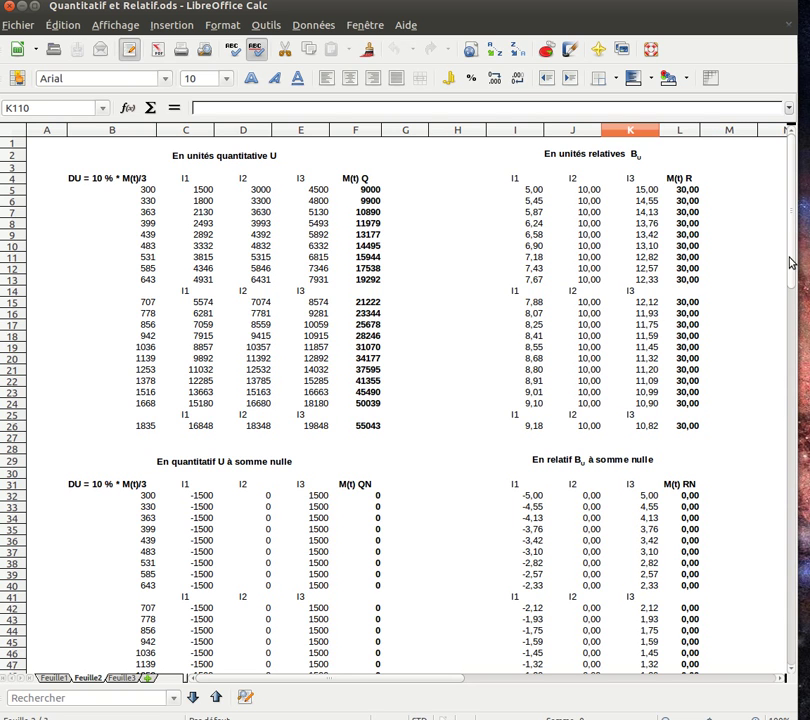
# - Inspect the first row of the quantitative table (E5, C5) and of its zero-sum counterpart (F32, C32)
pyautogui.moveTo(794, 266)
pyautogui.mouseDown()
pyautogui.moveTo(792, 280)
pyautogui.moveTo(796, 243)
pyautogui.mouseUp()
pyautogui.moveTo(794, 279); pyautogui.dragTo(797, 321)
pyautogui.moveTo(793, 307); pyautogui.dragTo(791, 268)
pyautogui.moveTo(793, 281)
pyautogui.mouseDown()
pyautogui.moveTo(793, 289)
pyautogui.moveTo(793, 277)
pyautogui.mouseUp()
pyautogui.click(325, 192)
pyautogui.click(209, 190)
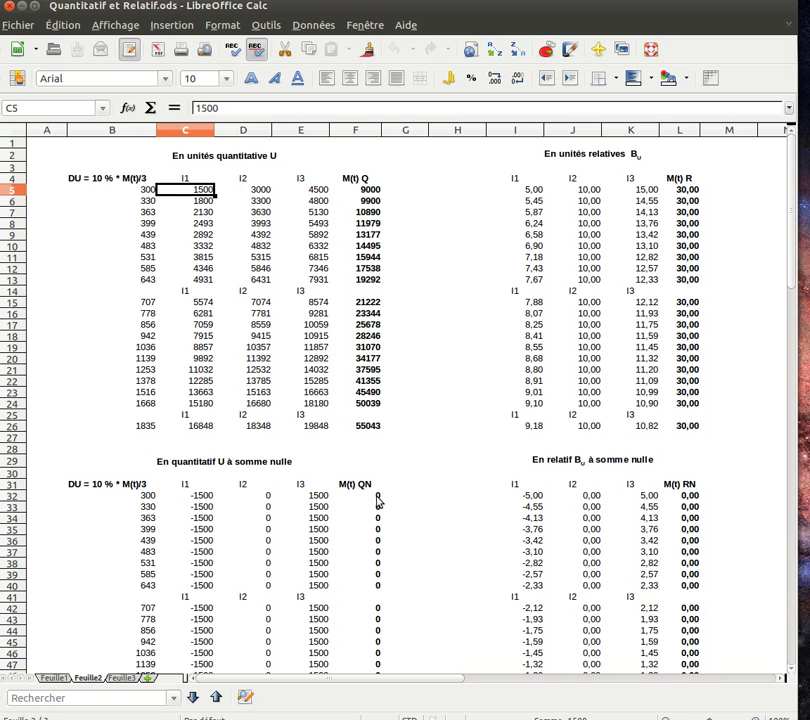
pyautogui.click(370, 497)
pyautogui.click(195, 496)
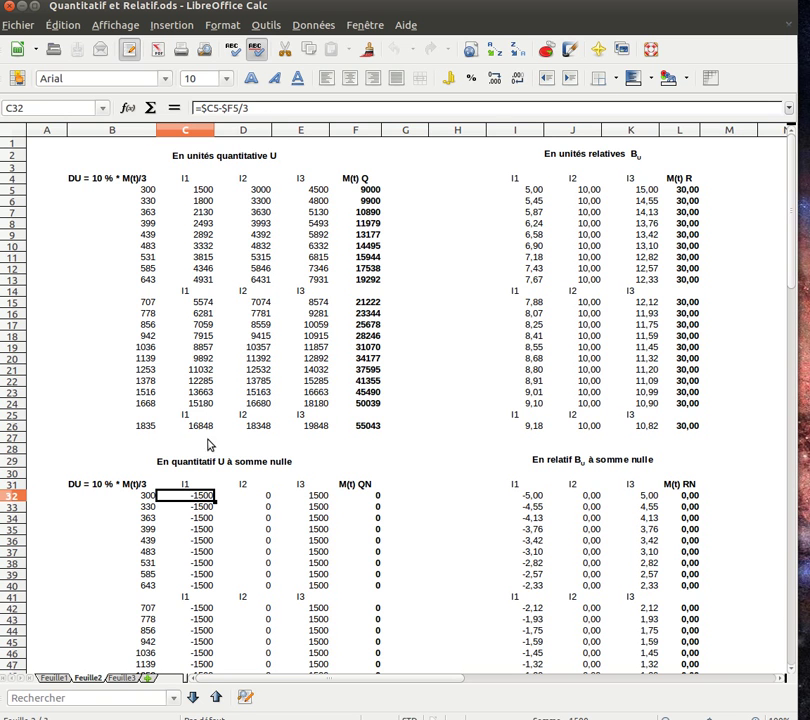
# - Compare the rows of the quantitative U table with those of the zero-sum quantitative table beneath it
pyautogui.scroll(-1, 345, 502)
pyautogui.scroll(-2, 345, 502)
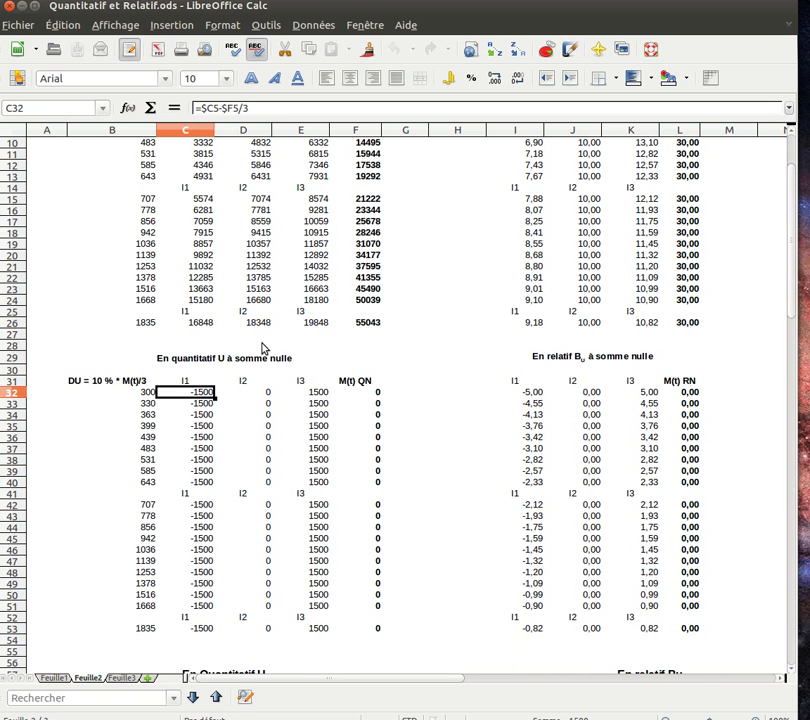
pyautogui.scroll(-1, 322, 371)
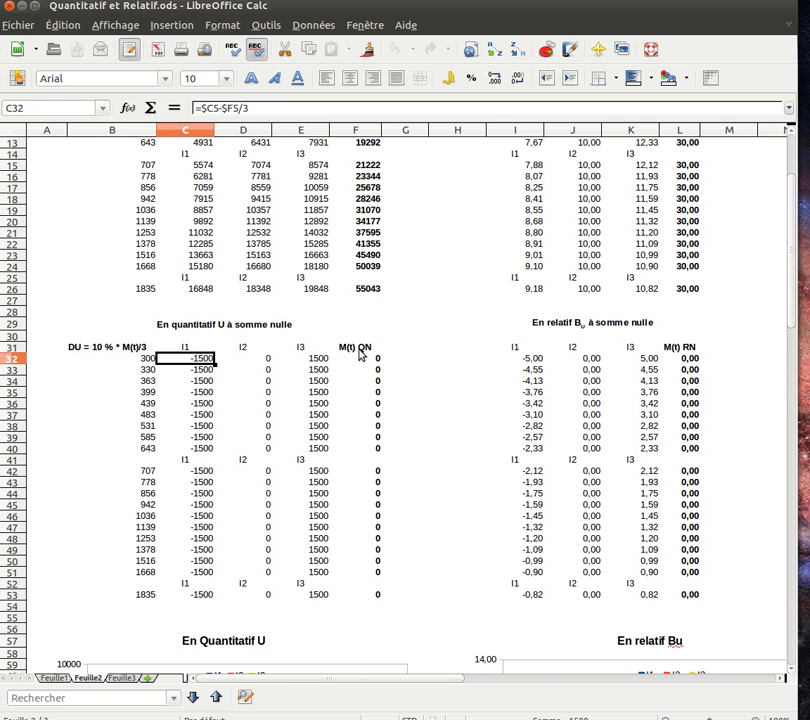
pyautogui.scroll(1, 376, 498)
pyautogui.scroll(2, 376, 495)
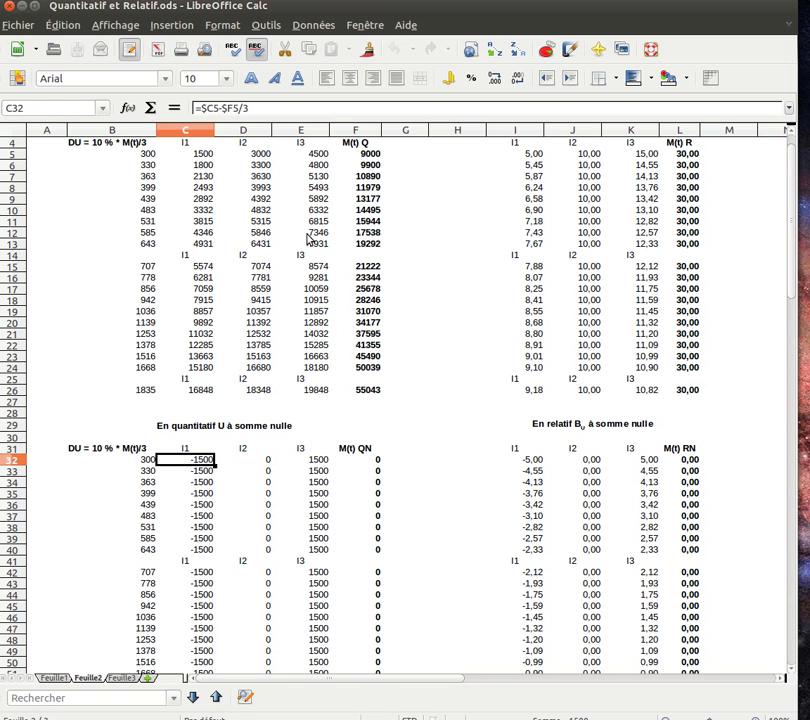
pyautogui.scroll(-2, 246, 441)
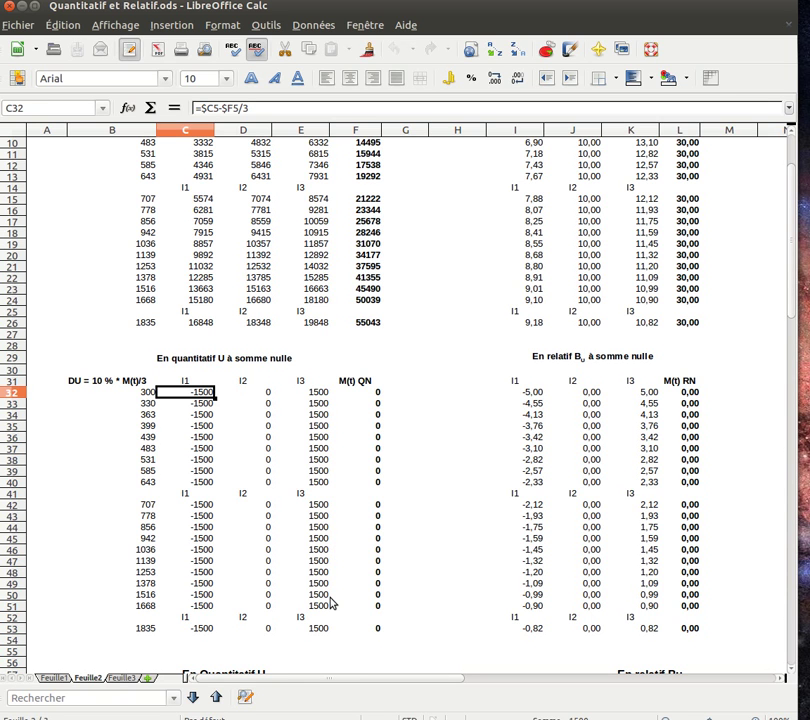
pyautogui.scroll(2, 249, 425)
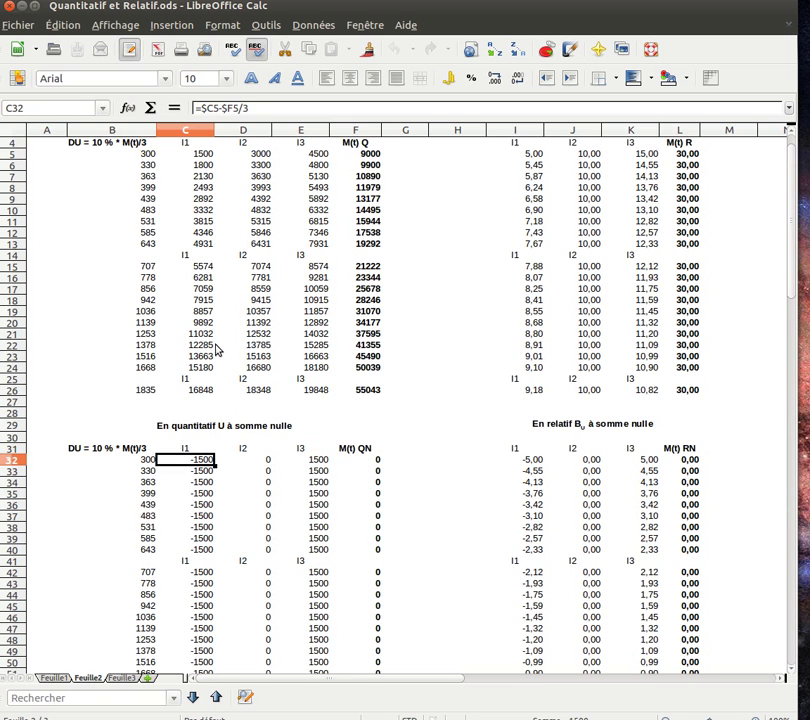
# - Check the formulas in the last rows of both quantitative tables, in cells C53, C26 and D53
pyautogui.scroll(-1, 222, 420)
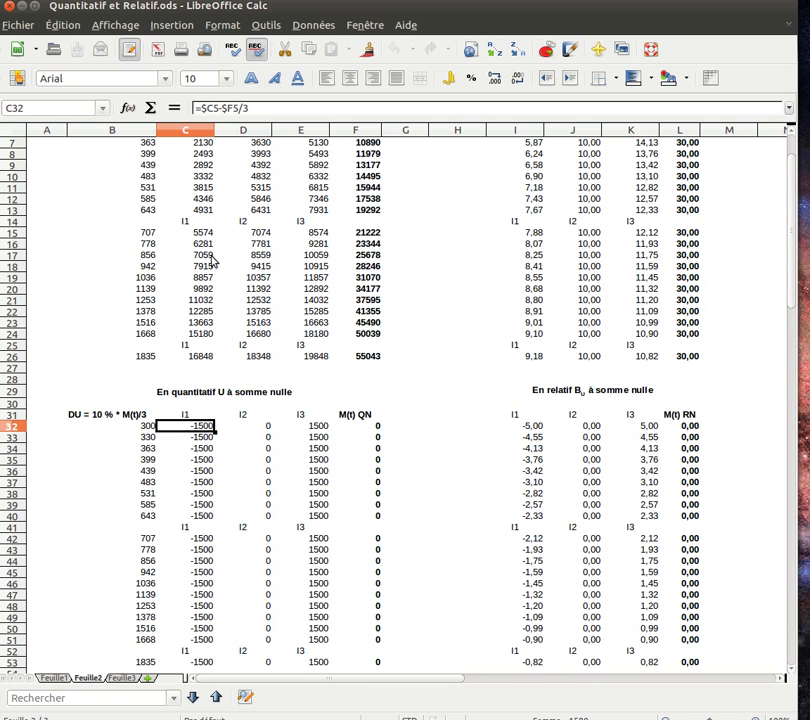
pyautogui.scroll(-1, 213, 620)
pyautogui.click(209, 629)
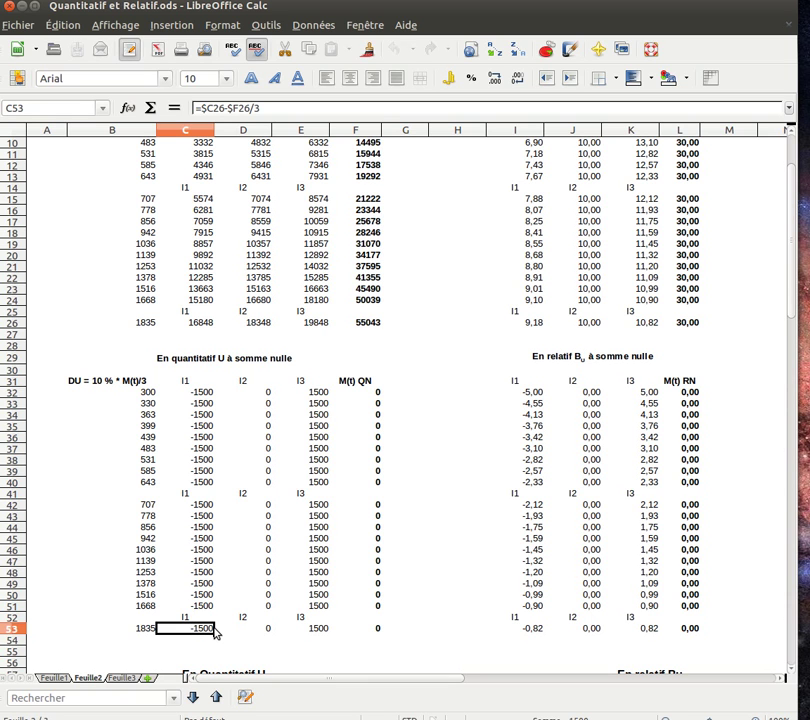
pyautogui.click(194, 328)
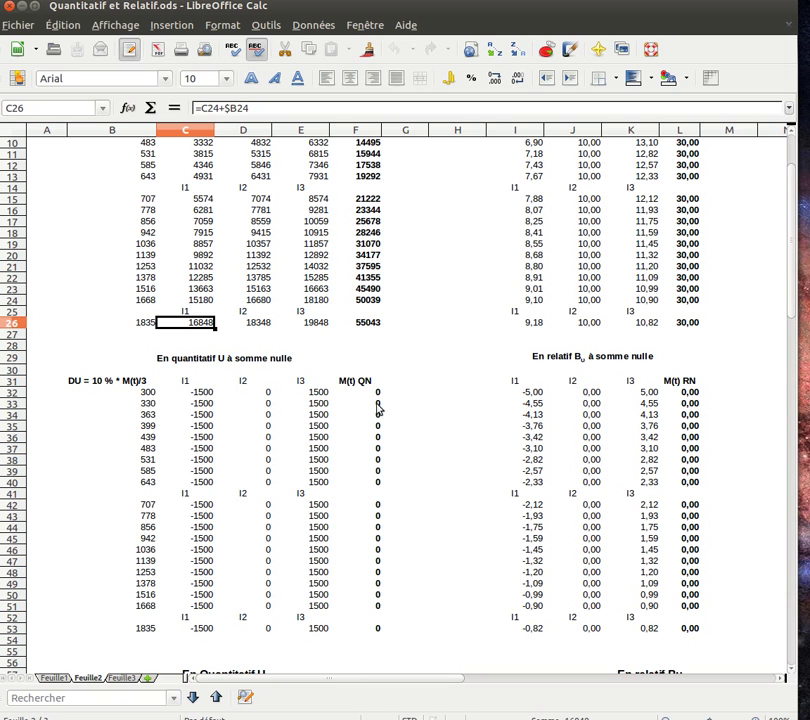
pyautogui.click(266, 628)
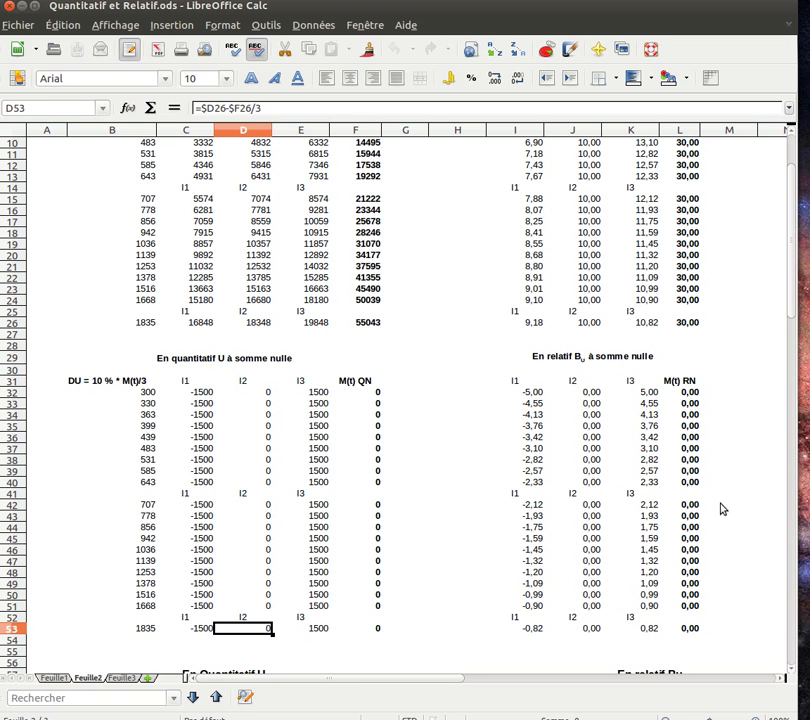
# - Examine the relative-unit tables by inspecting cells I5 and K5, and I32, I34 and K32 in the zero-sum version
pyautogui.scroll(3, 618, 380)
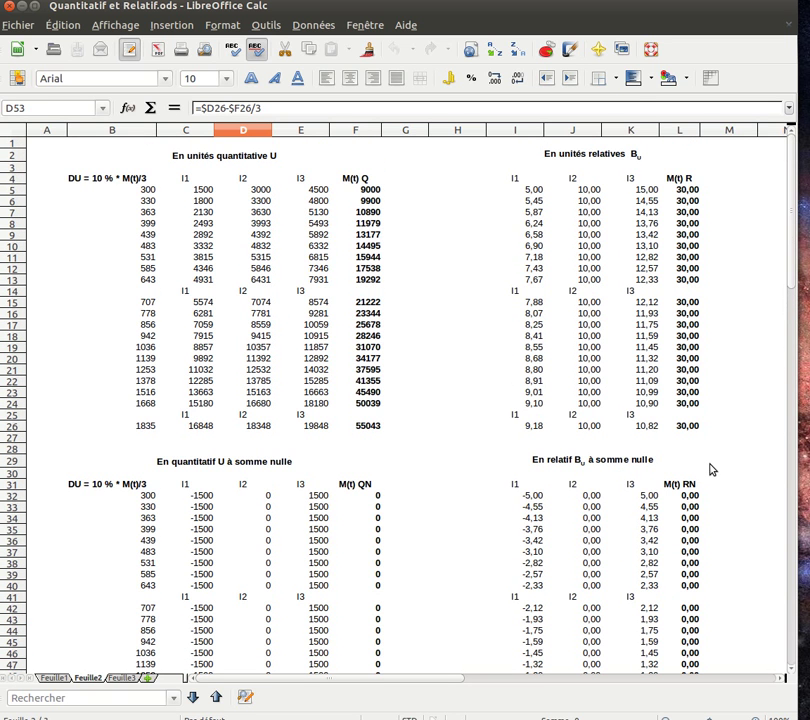
pyautogui.click(530, 189)
pyautogui.click(645, 191)
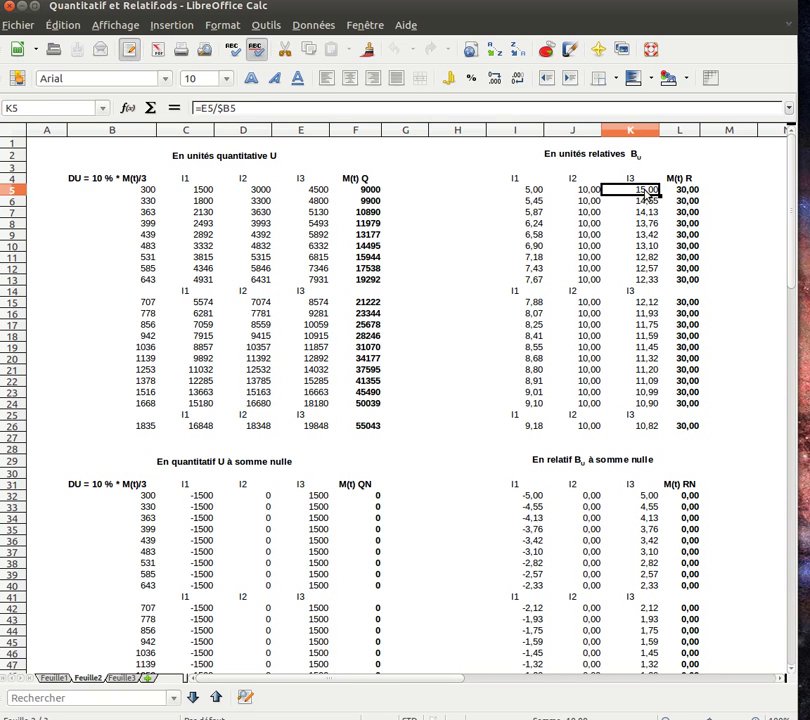
pyautogui.click(512, 495)
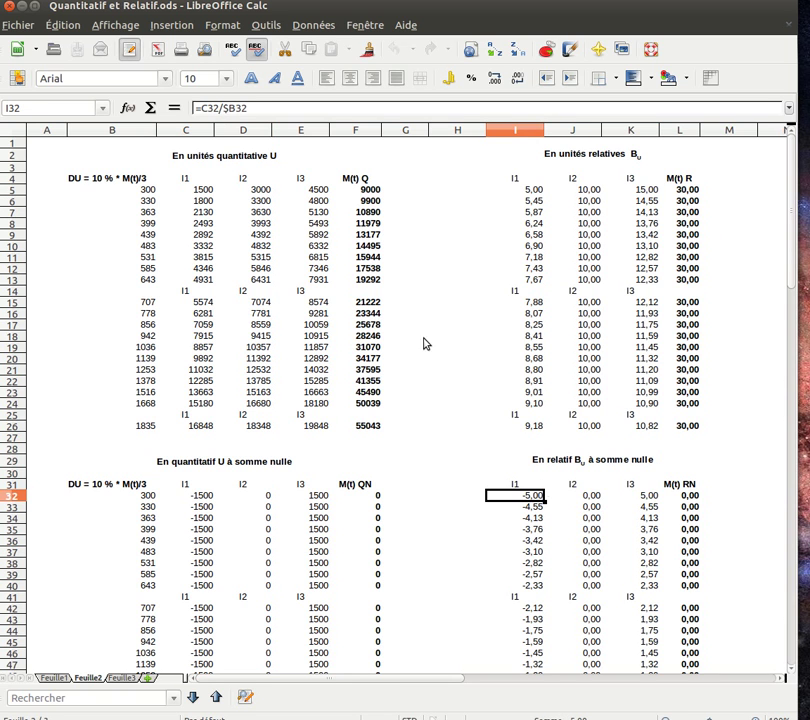
pyautogui.click(520, 518)
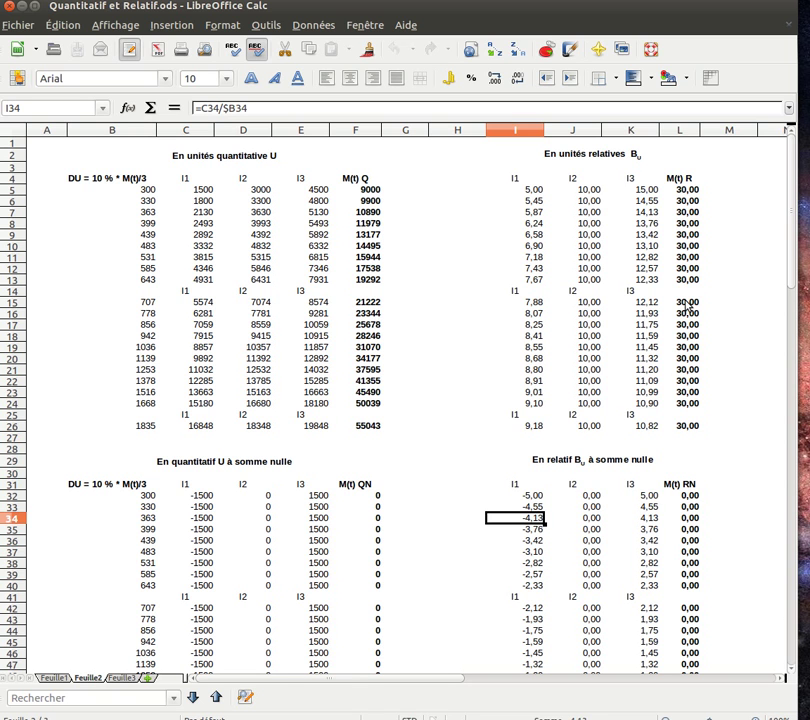
pyautogui.click(625, 495)
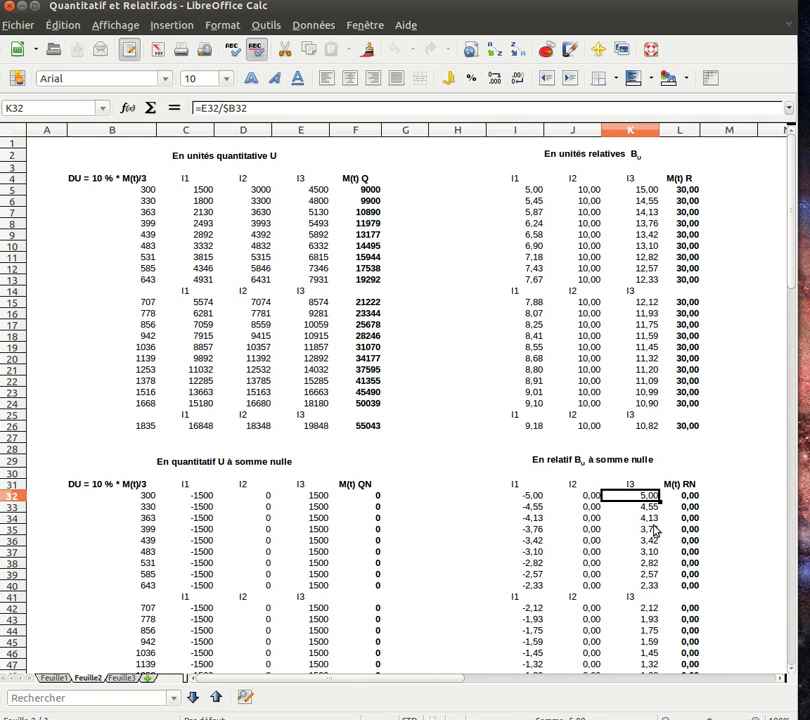
pyautogui.scroll(-2, 648, 505)
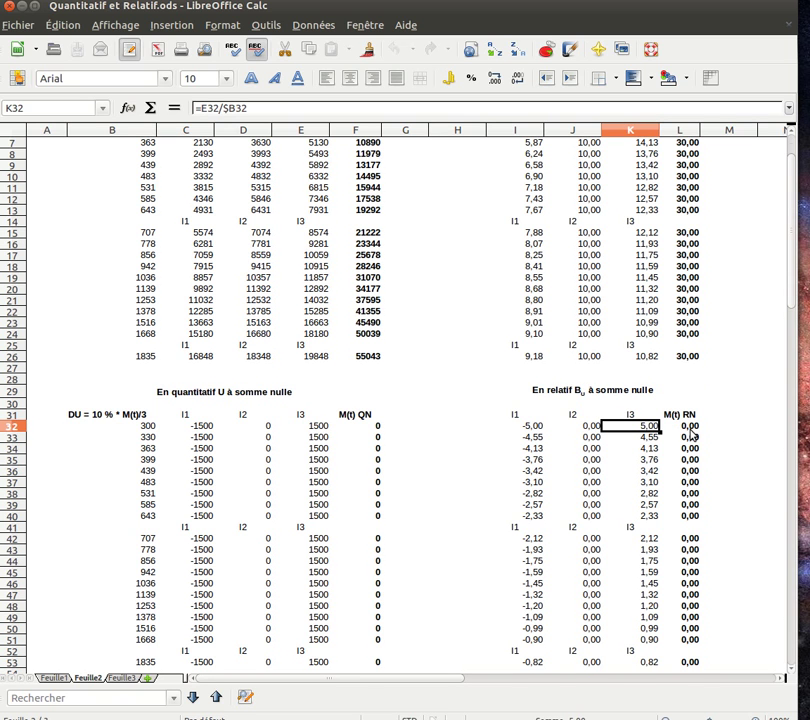
pyautogui.scroll(1, 690, 432)
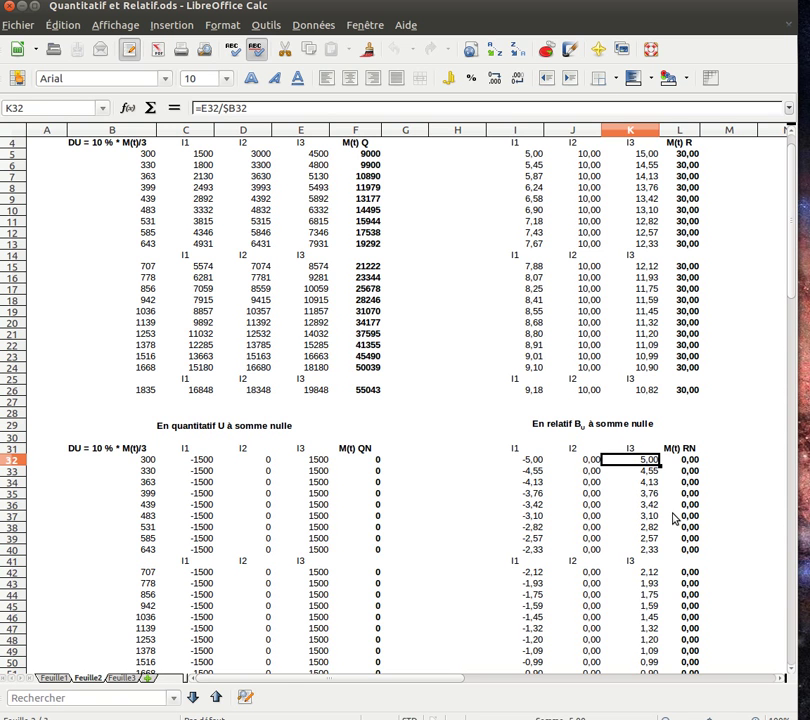
# - Compare the bar charts for I1, I2 and I3 under "En Quantitatif U" and "En relatif Bu"
pyautogui.scroll(-7, 676, 519)
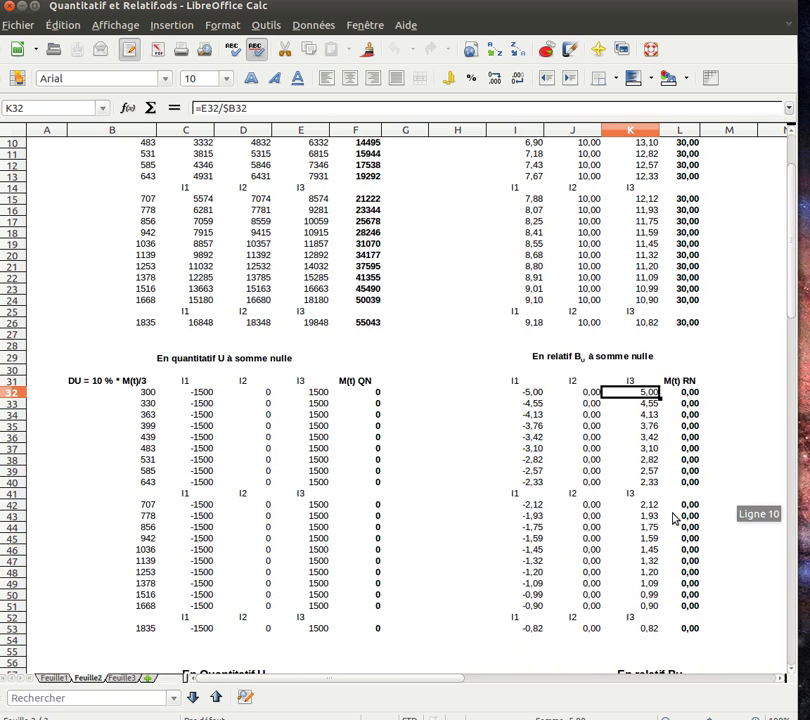
pyautogui.scroll(-7, 606, 530)
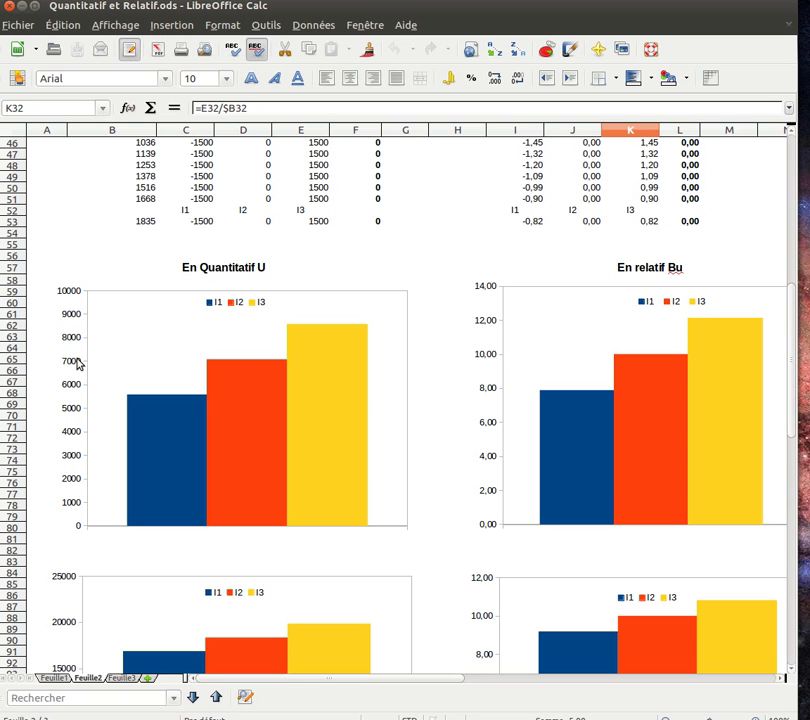
pyautogui.scroll(-4, 285, 505)
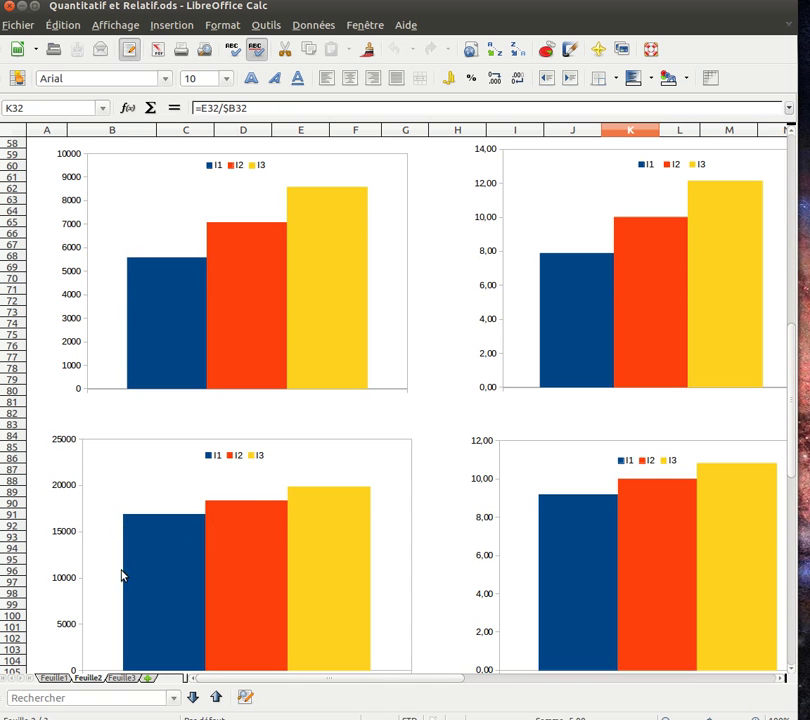
pyautogui.scroll(-1, 150, 470)
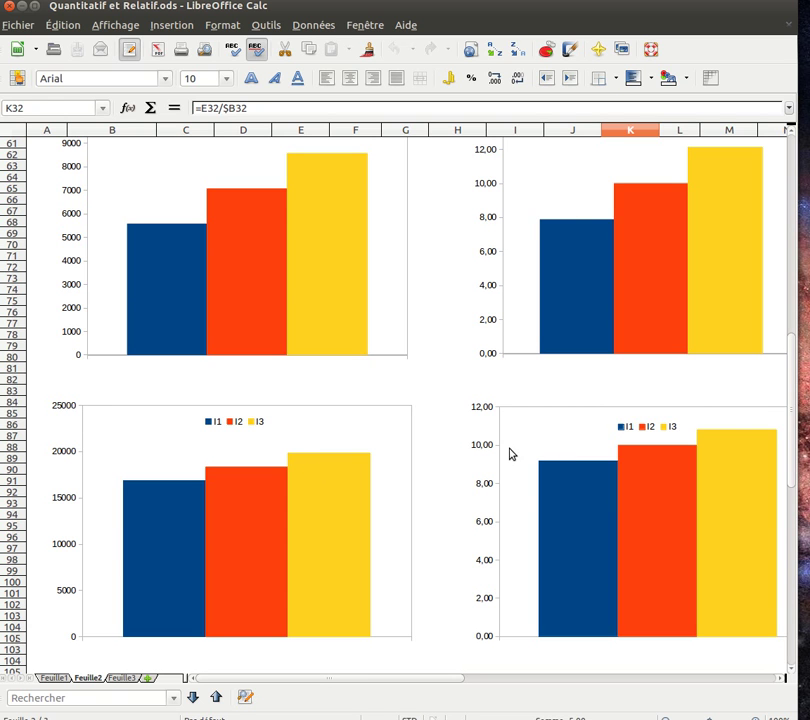
pyautogui.scroll(2, 620, 452)
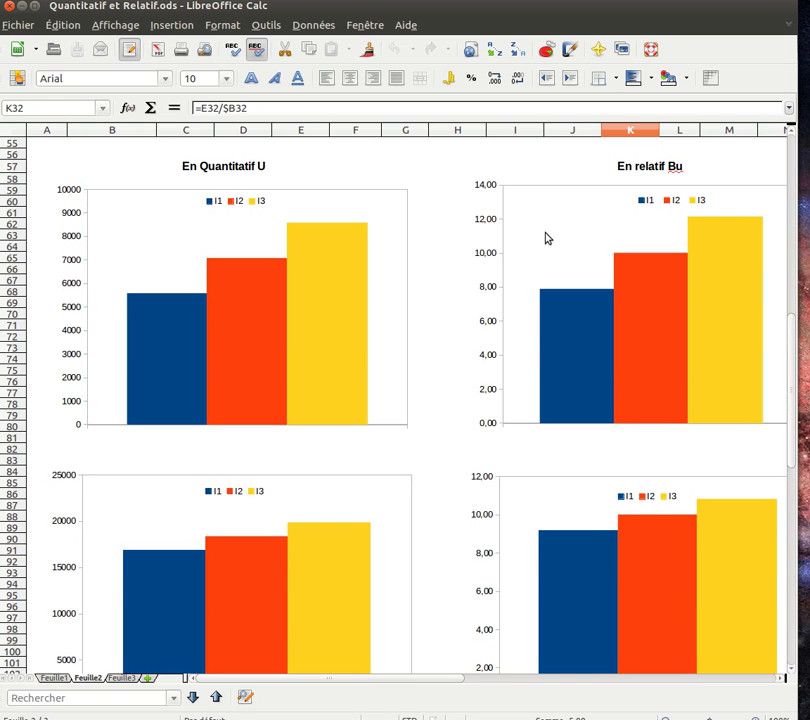
pyautogui.scroll(-1, 672, 505)
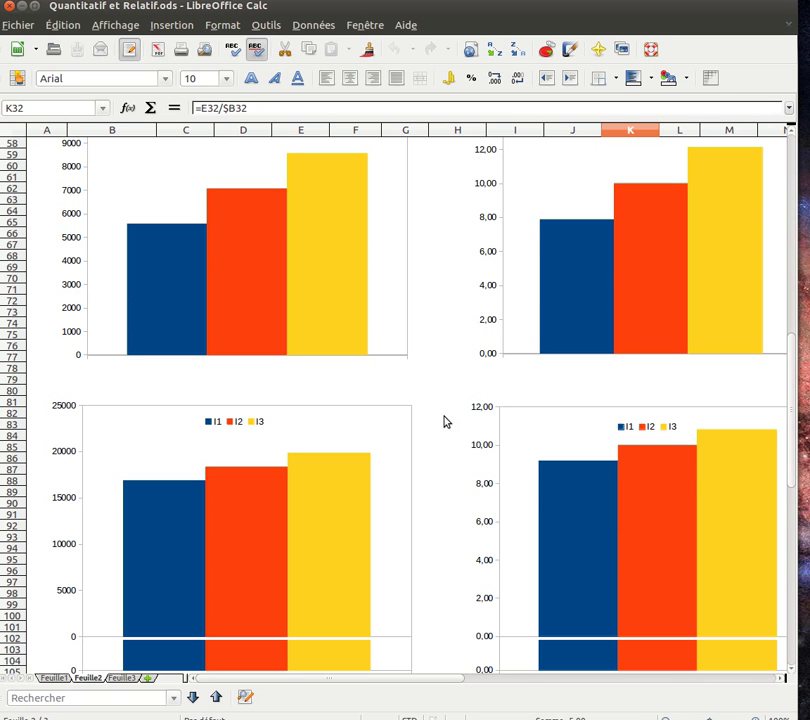
# - Examine the zero-sum bar charts under "En Quantitatif à somme nulle" and "En relatif Bu à somme nulle"
pyautogui.scroll(-12, 522, 497)
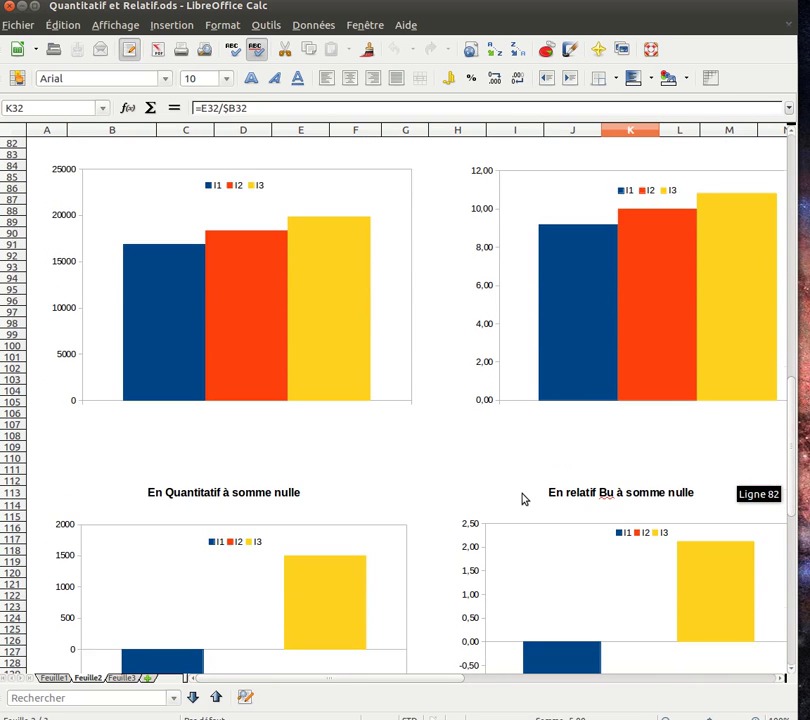
pyautogui.scroll(-6, 343, 408)
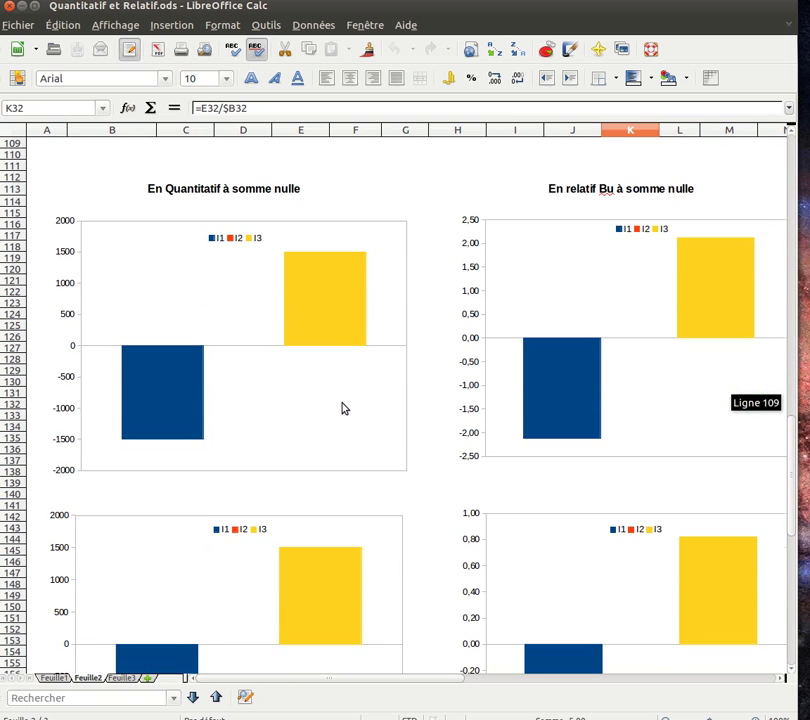
pyautogui.scroll(-1, 343, 408)
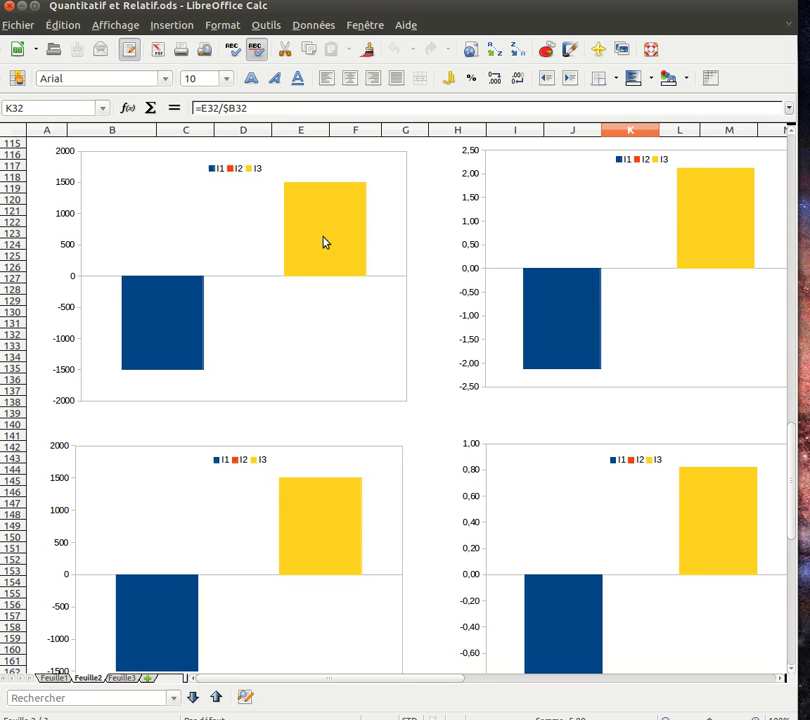
pyautogui.scroll(-1, 347, 515)
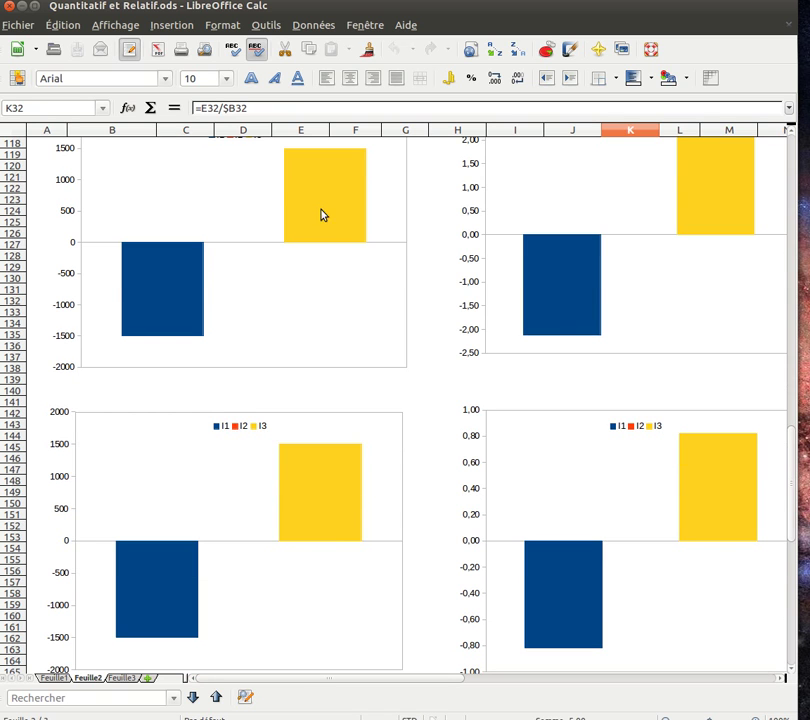